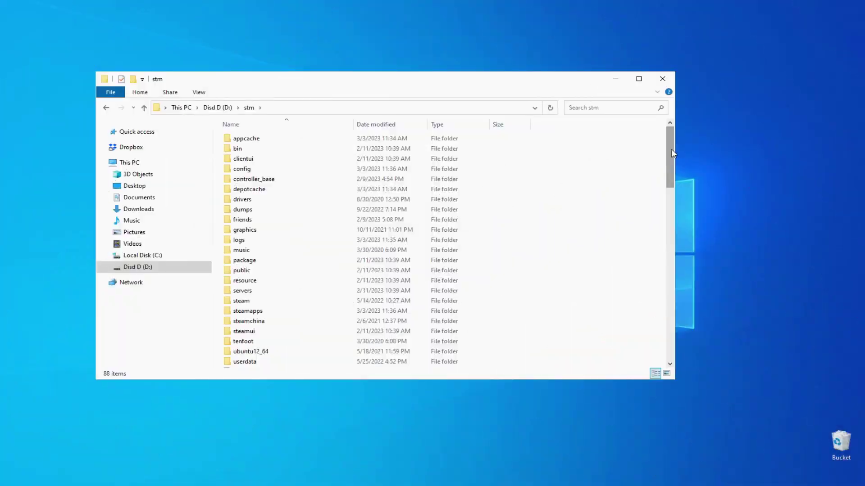
# Select both ssfn files in the stm Steam folder and delete them
pyautogui.moveTo(670, 149); pyautogui.dragTo(667, 248)
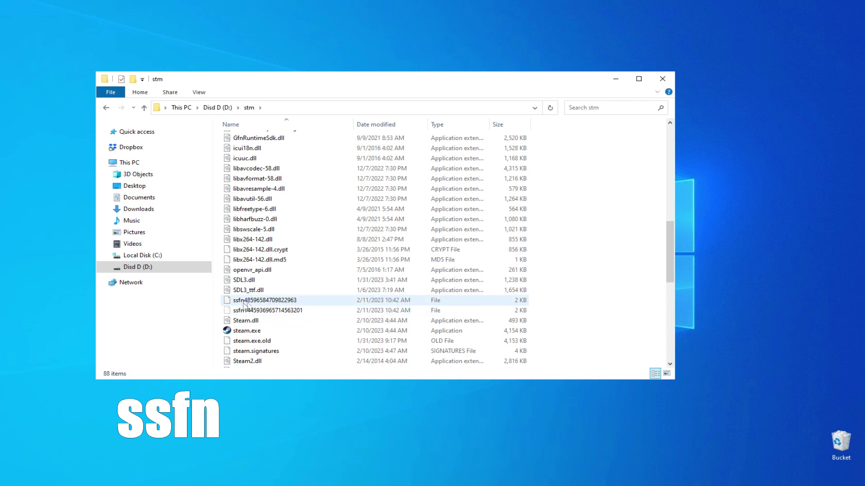
pyautogui.moveTo(368, 317); pyautogui.dragTo(368, 303)
pyautogui.press('Delete')
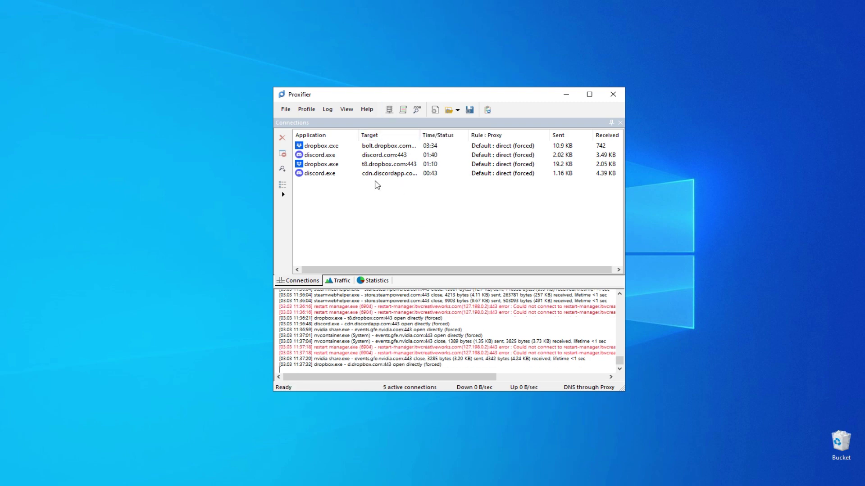
# Add proxy server 185.253.45.177:50100 as HTTPS with authentication, entering the proxy username and password
pyautogui.click(394, 108)
pyautogui.click(527, 151)
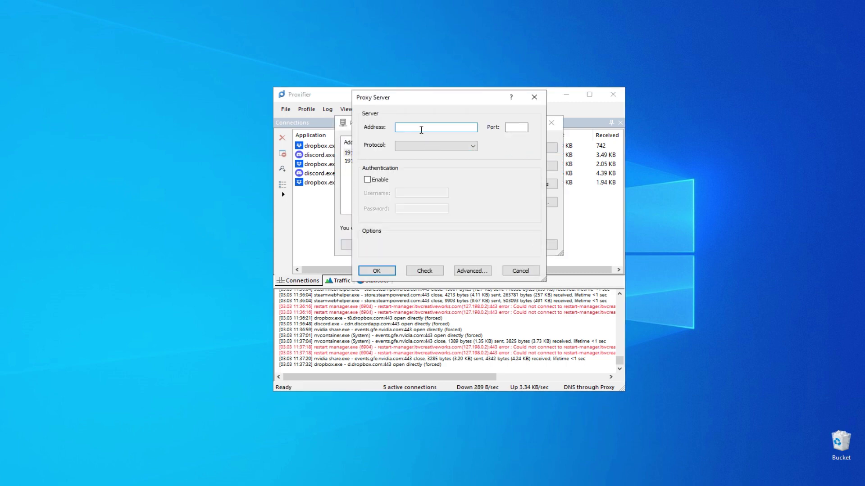
pyautogui.click(417, 147)
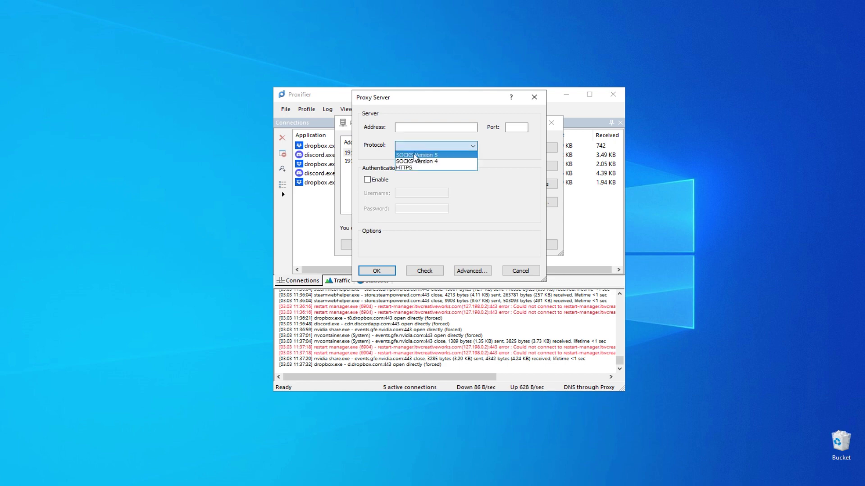
pyautogui.click(411, 169)
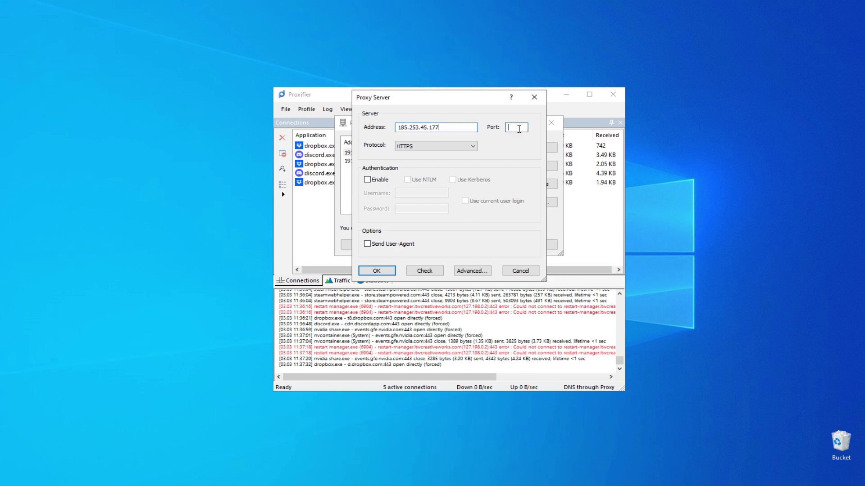
pyautogui.click(366, 180)
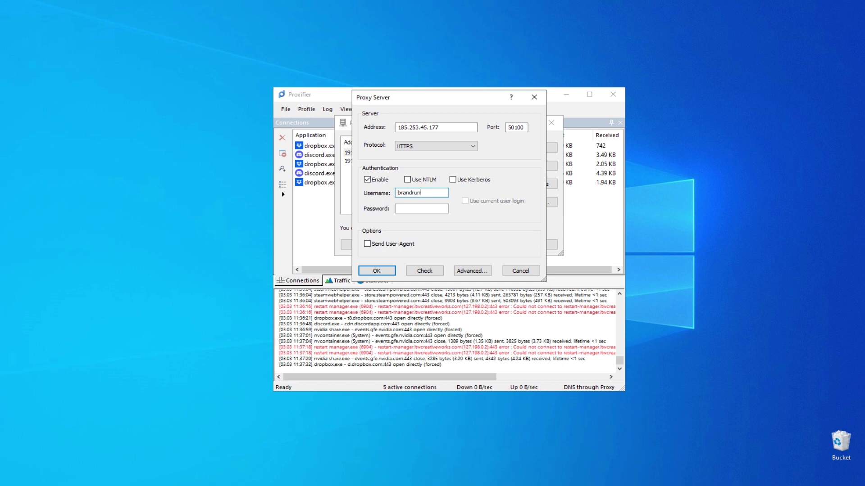
pyautogui.click(410, 193)
pyautogui.write('brangruno')
pyautogui.press('Tab')
# Verify the new proxy passes the proxy check, then save it and close the server list
pyautogui.click(424, 270)
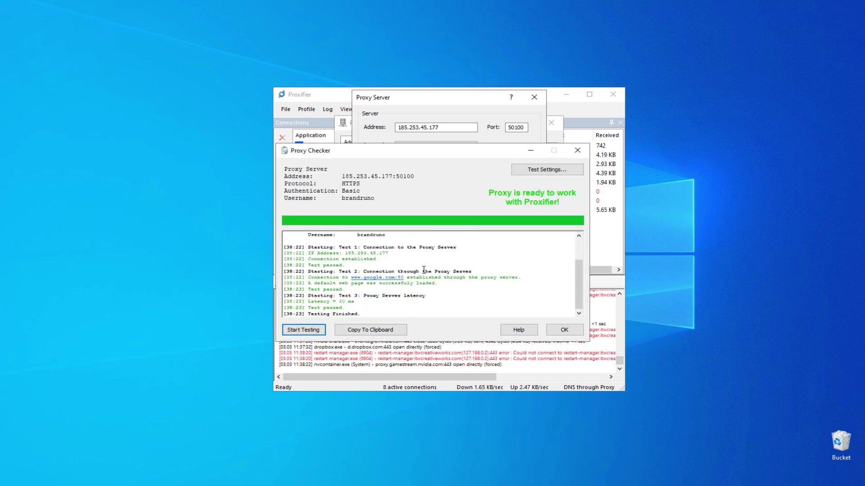
pyautogui.click(563, 330)
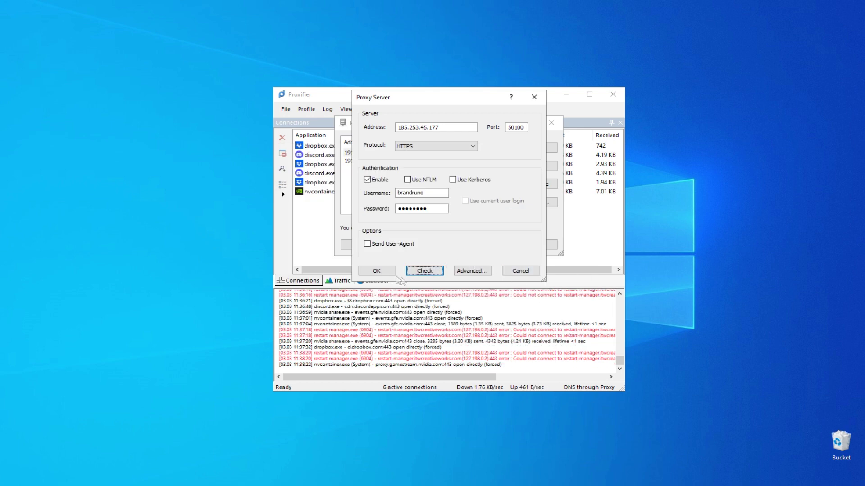
pyautogui.click(376, 270)
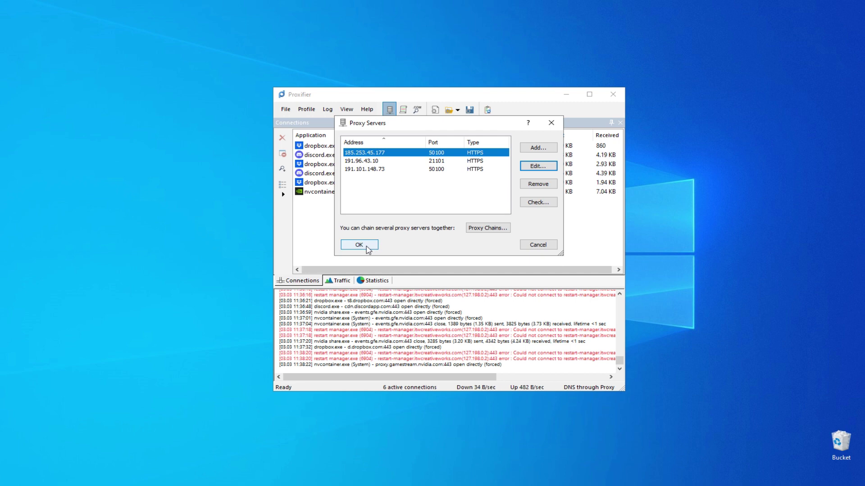
pyautogui.click(365, 245)
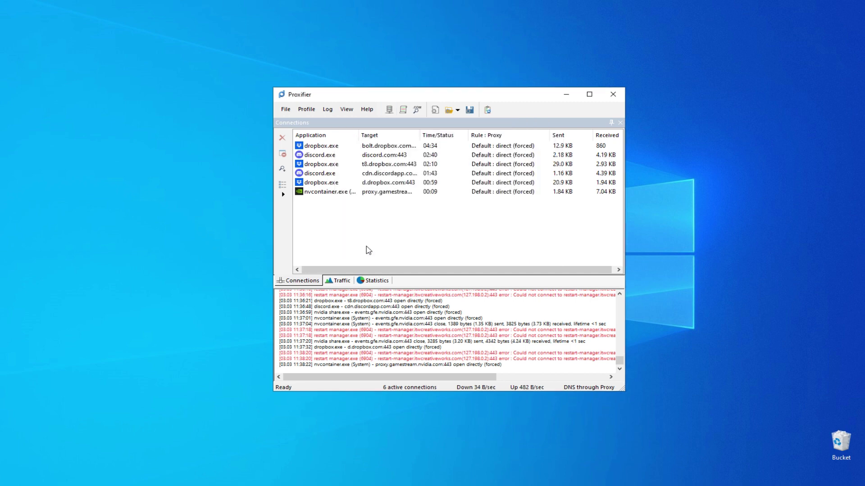
# Create rule 'steam' for steam.exe with action Proxy HTTPS 185.253.45.177, and apply the rules
pyautogui.click(403, 111)
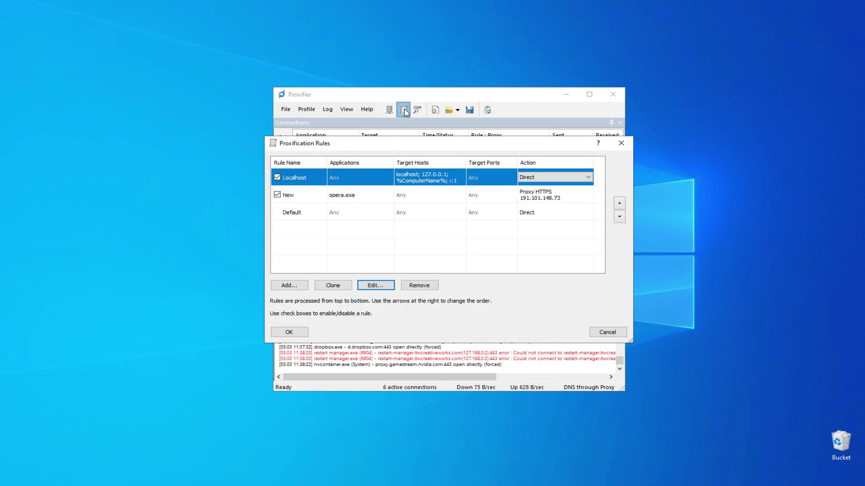
pyautogui.click(301, 287)
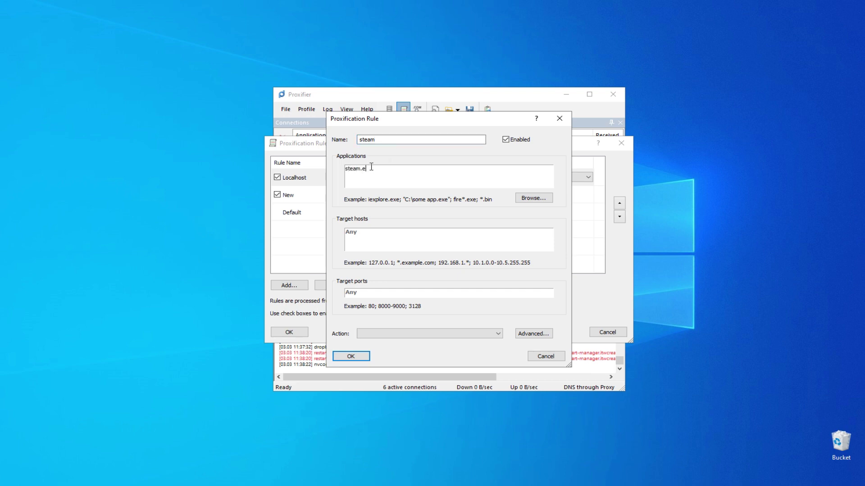
pyautogui.click(434, 333)
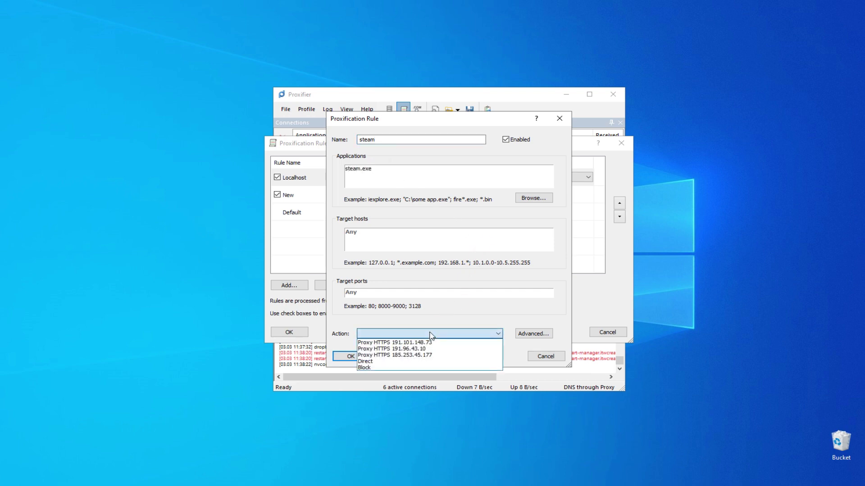
pyautogui.click(391, 356)
pyautogui.click(350, 356)
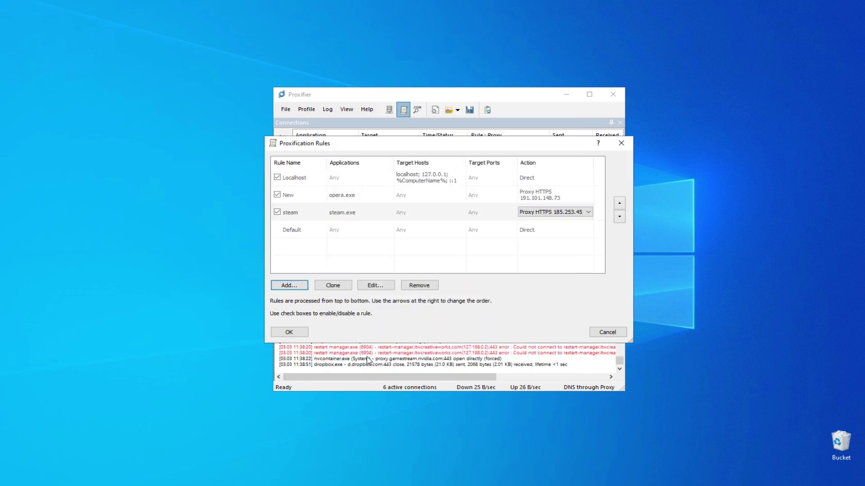
pyautogui.click(295, 333)
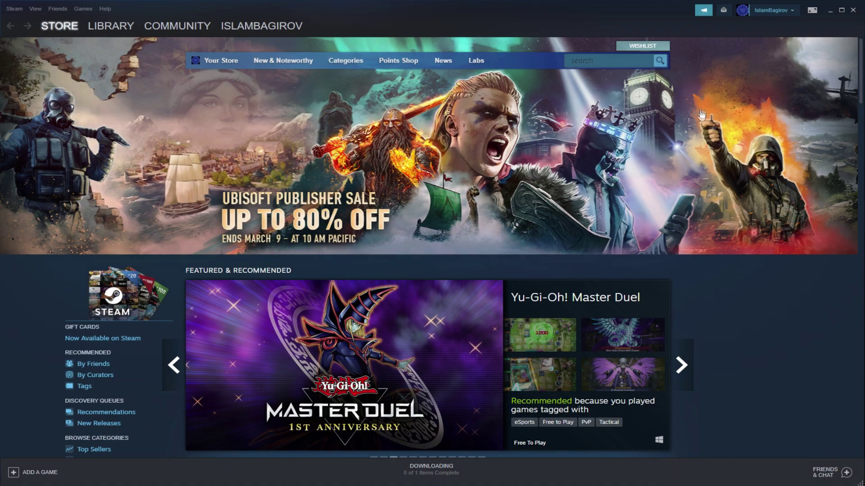
# Add Warhammer 40,000: Darktide to the Steam shopping cart
pyautogui.scroll(-6, 701, 115)
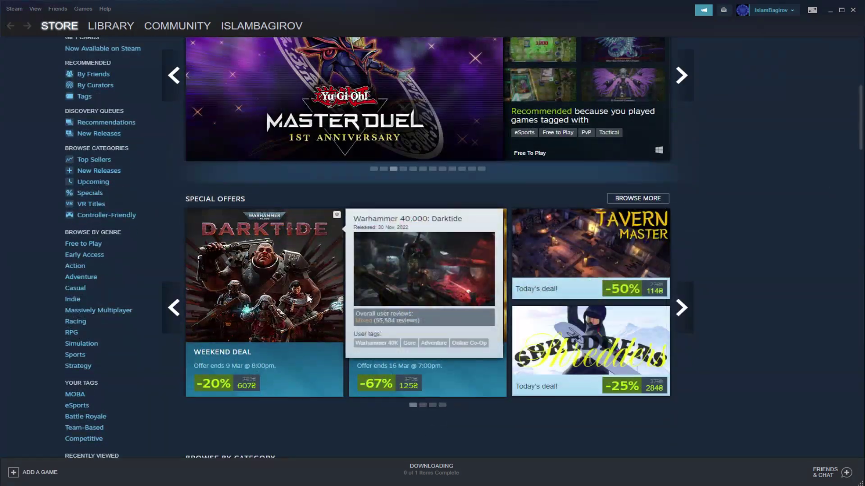
pyautogui.click(308, 300)
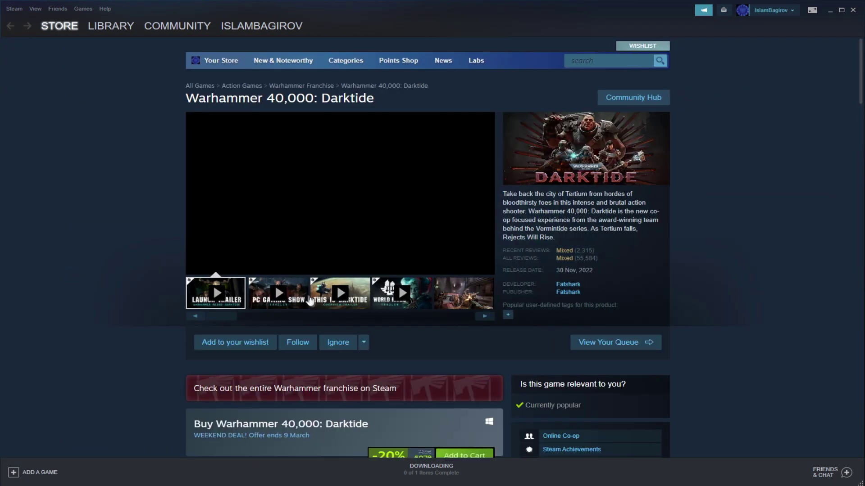
pyautogui.scroll(-1, 295, 293)
pyautogui.click(461, 410)
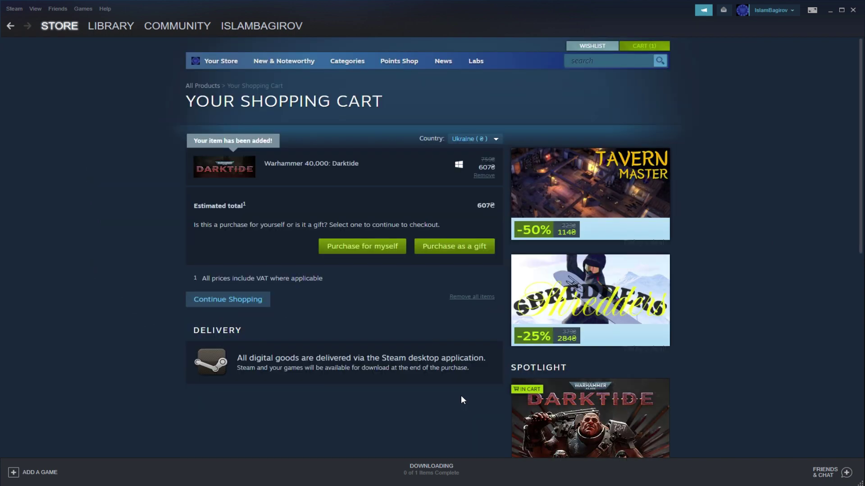
pyautogui.scroll(-1, 461, 395)
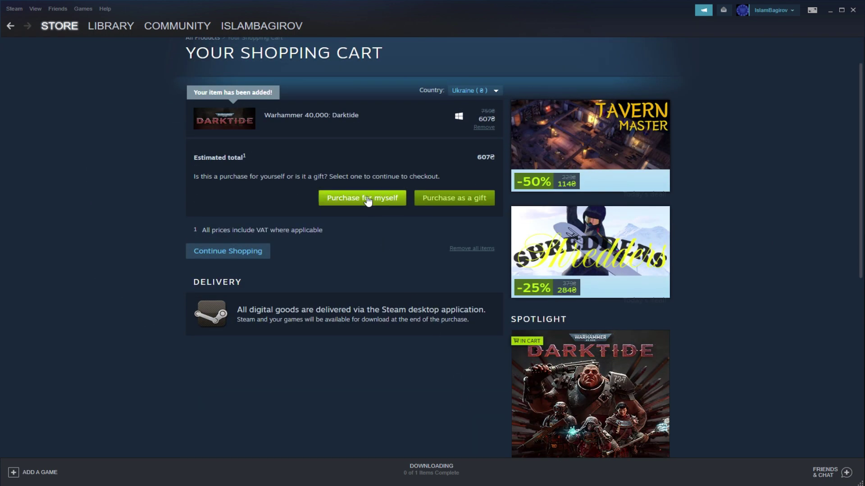
# At checkout, set the billing country to Poland and convert the store country to Poland
pyautogui.click(368, 199)
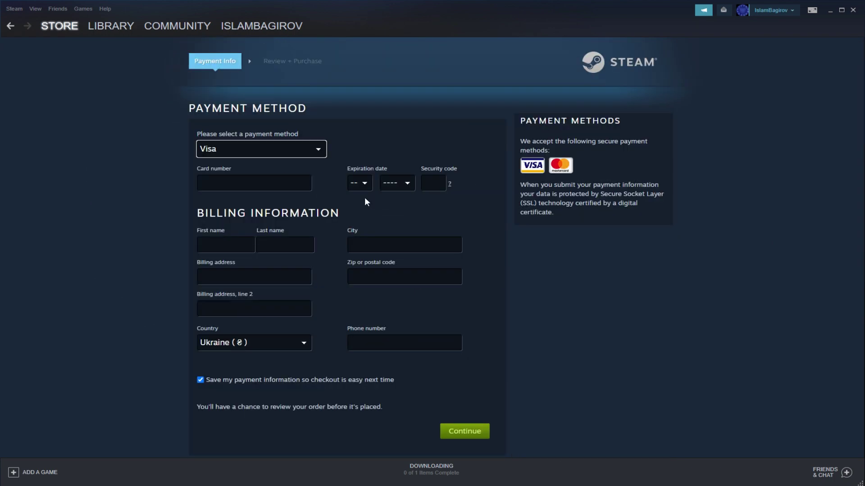
pyautogui.click(297, 343)
pyautogui.click(223, 366)
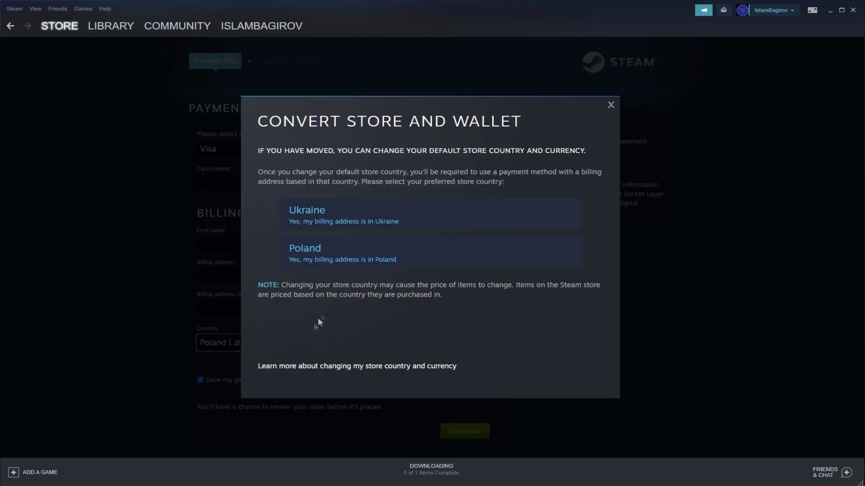
pyautogui.click(331, 264)
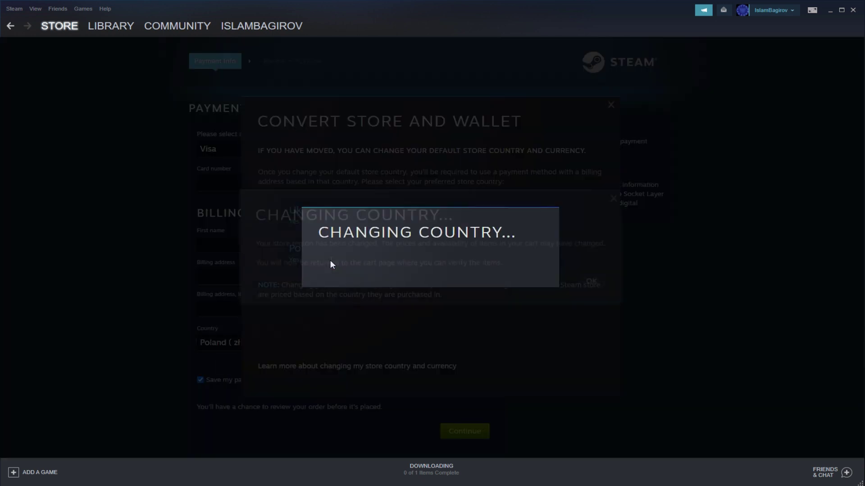
pyautogui.click(590, 282)
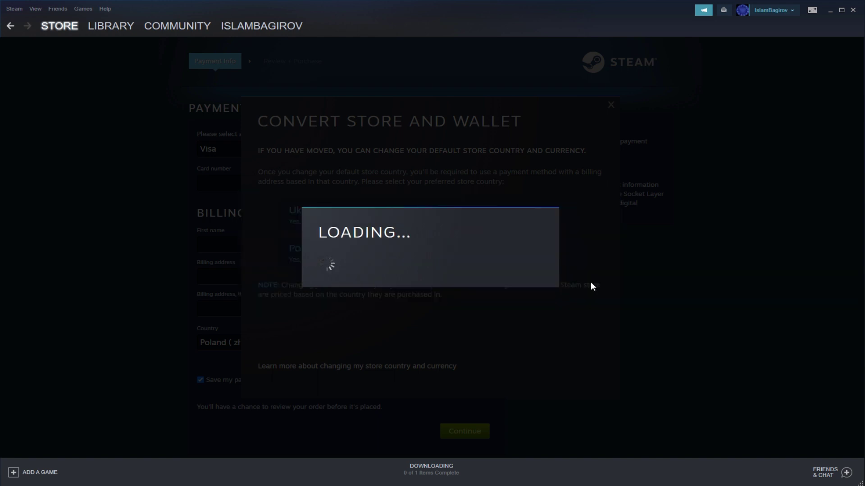
# Highlight the cart's estimated total, now shown in złoty as 135,99zł
pyautogui.tripleClick(480, 242)
pyautogui.click(463, 236)
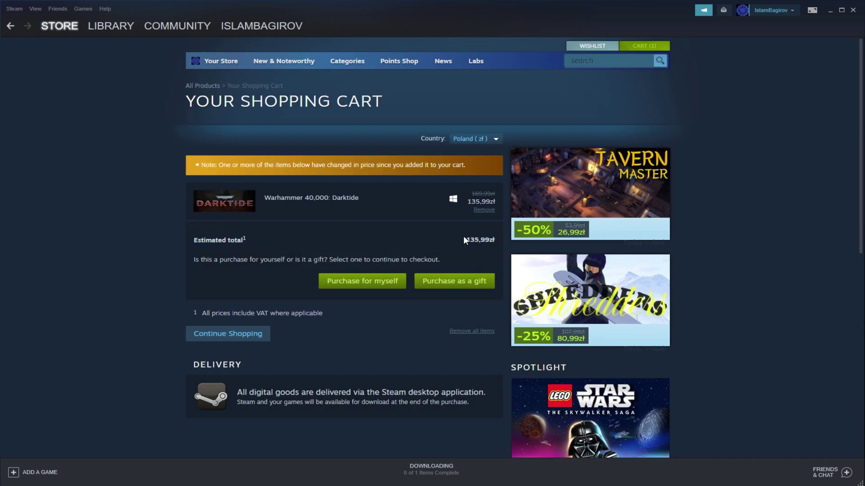
pyautogui.tripleClick(464, 236)
pyautogui.click(496, 246)
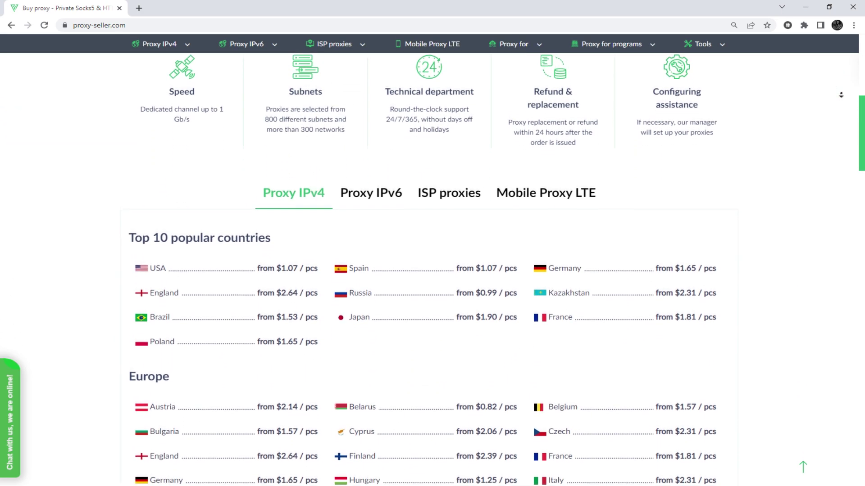
# Compare per-country prices for IPv6, ISP, and Mobile Proxy LTE offers on Proxy-Seller
pyautogui.click(843, 98)
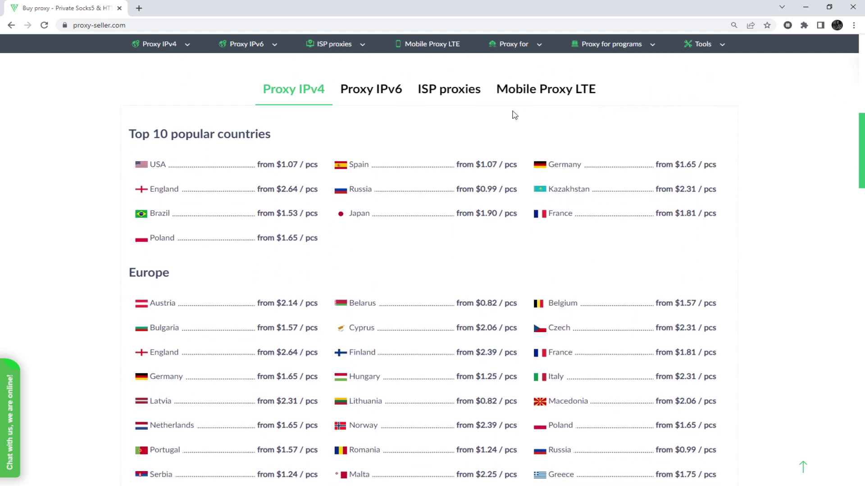
pyautogui.click(389, 102)
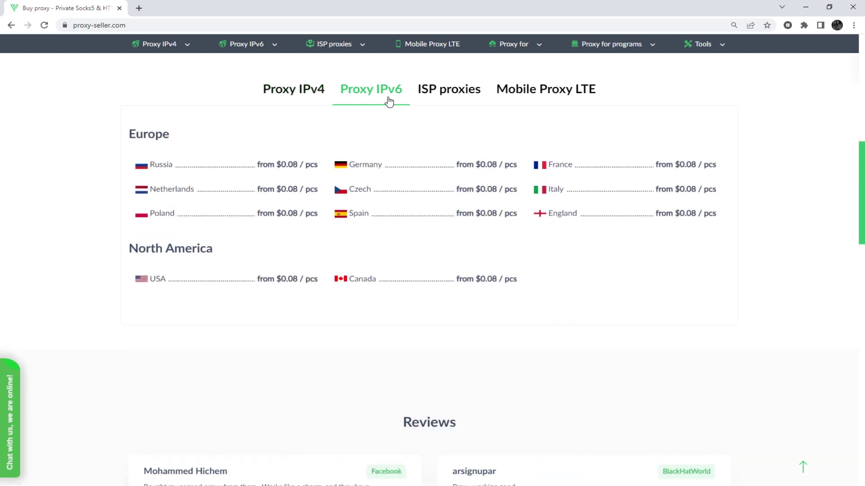
pyautogui.click(446, 95)
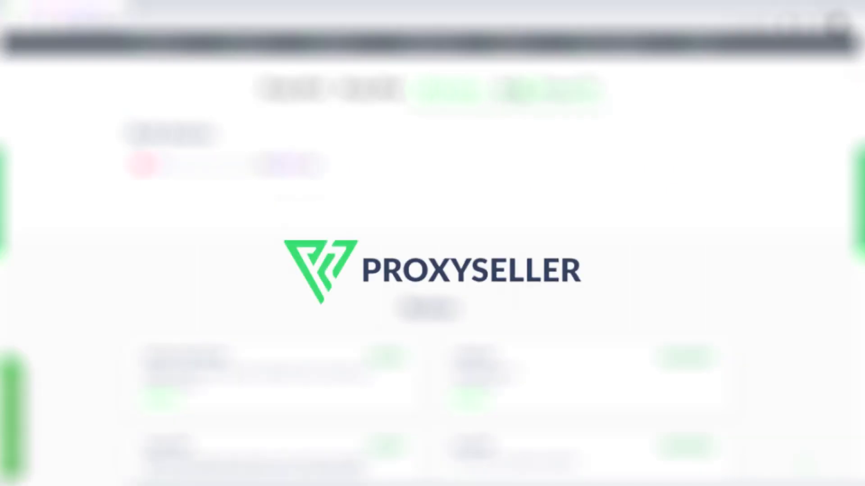
pyautogui.click(562, 91)
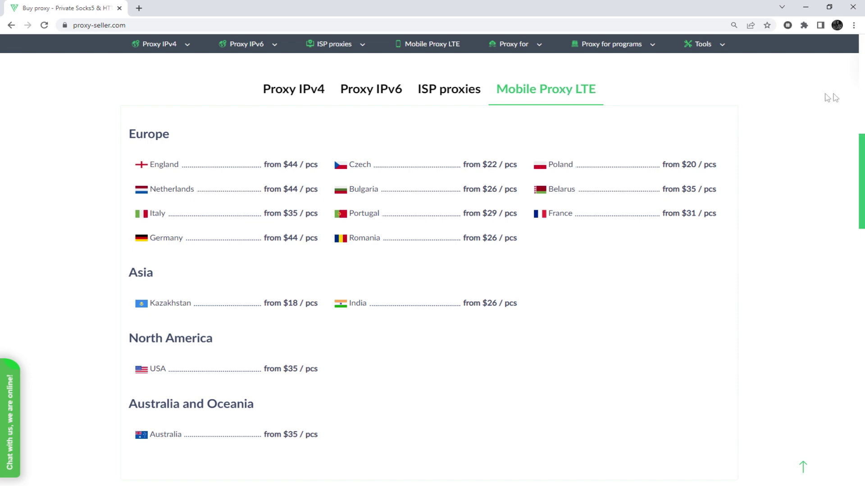
# Scroll down the homepage to the affiliate program offering 30% and 10% commissions
pyautogui.scroll(-1, 840, 93)
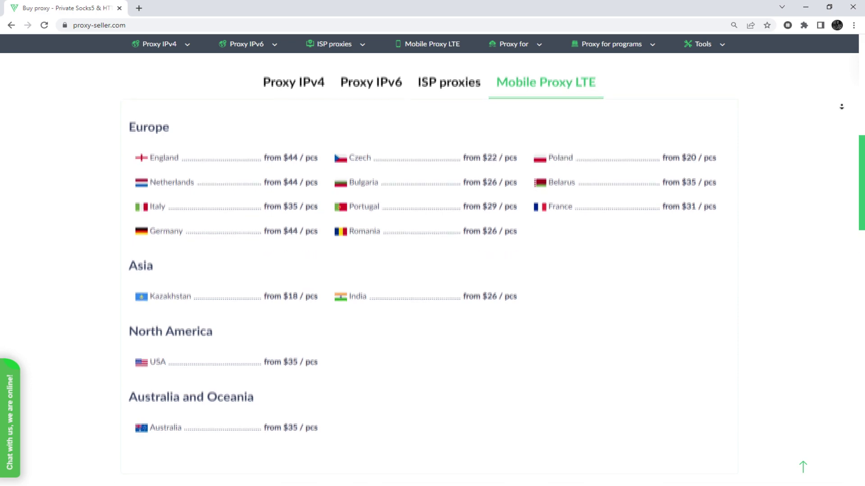
pyautogui.scroll(-2, 841, 110)
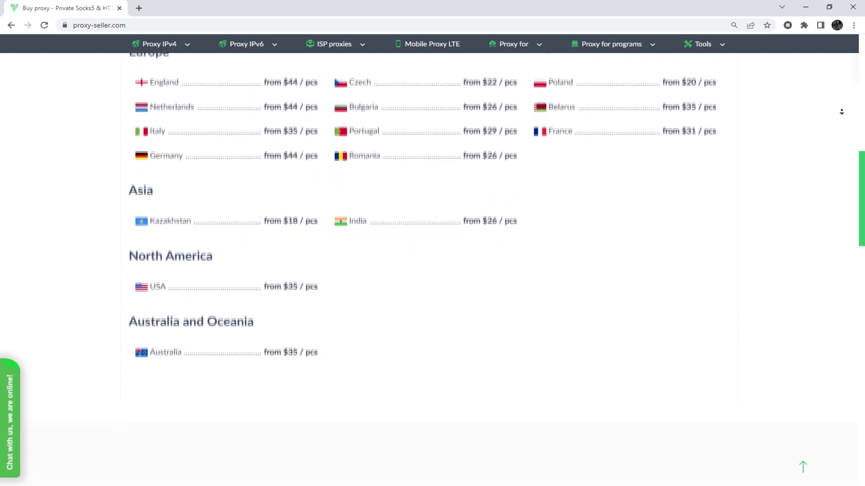
pyautogui.scroll(-2, 841, 112)
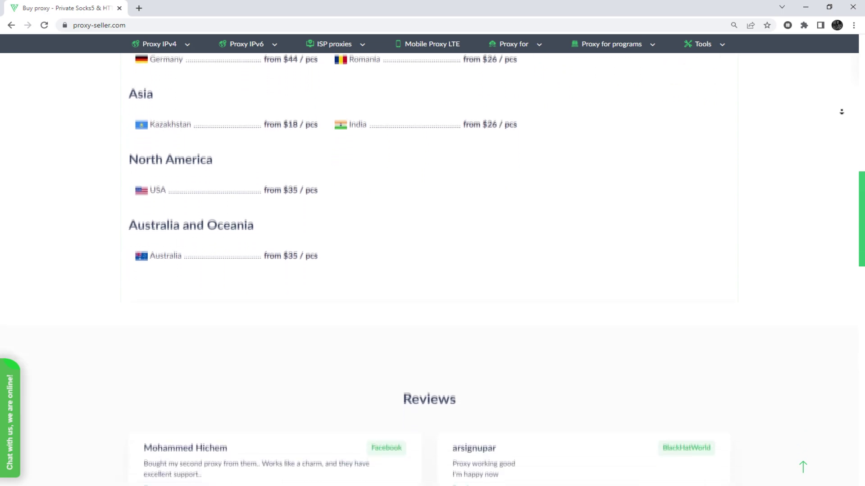
pyautogui.scroll(-2, 841, 111)
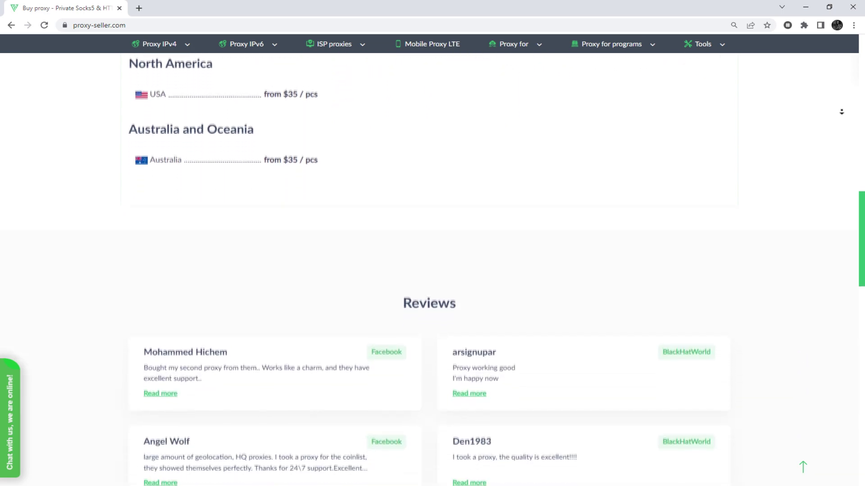
pyautogui.scroll(-2, 841, 112)
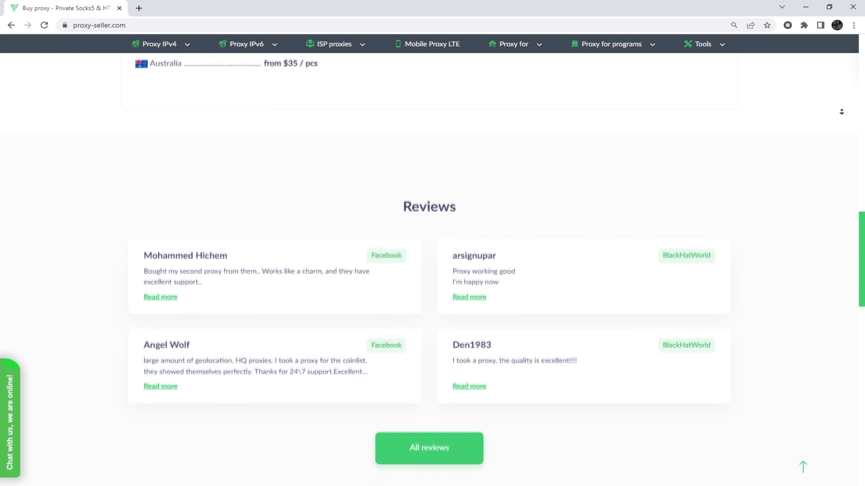
pyautogui.scroll(-2, 841, 112)
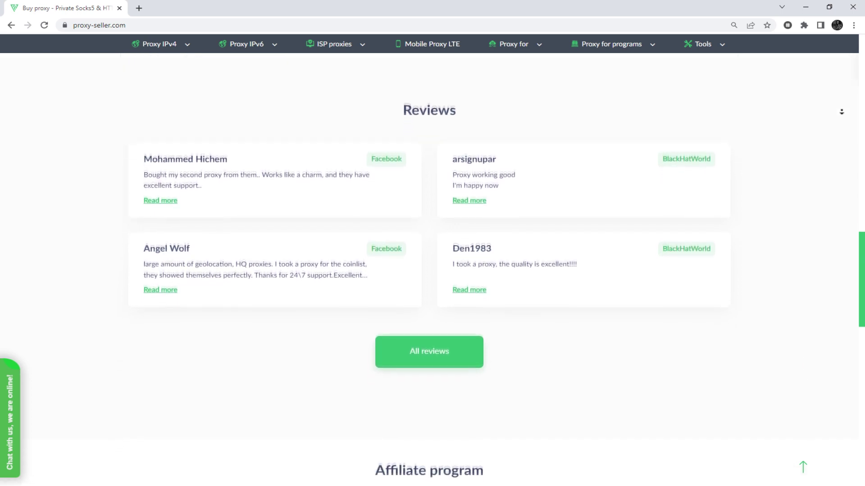
pyautogui.scroll(-2, 841, 111)
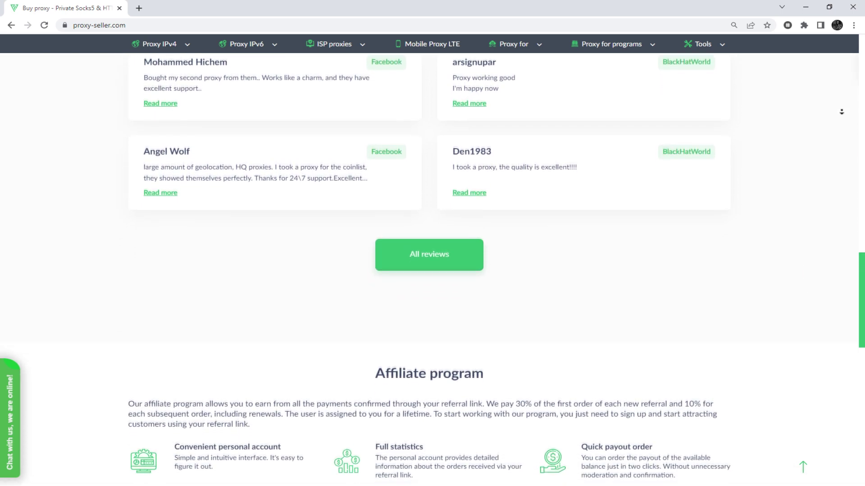
pyautogui.scroll(-2, 841, 112)
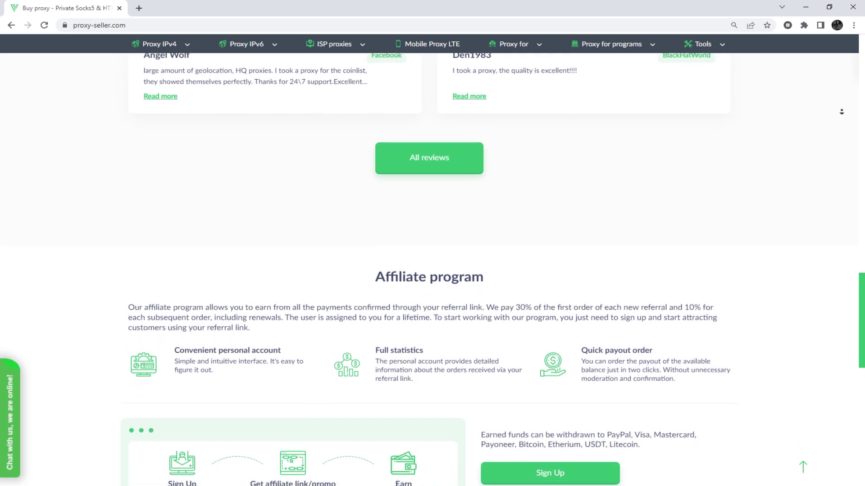
pyautogui.scroll(-2, 841, 111)
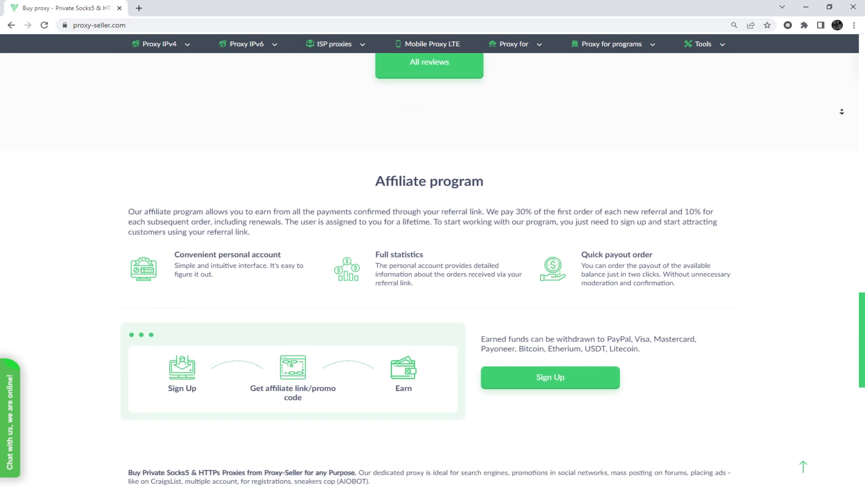
pyautogui.scroll(-2, 841, 112)
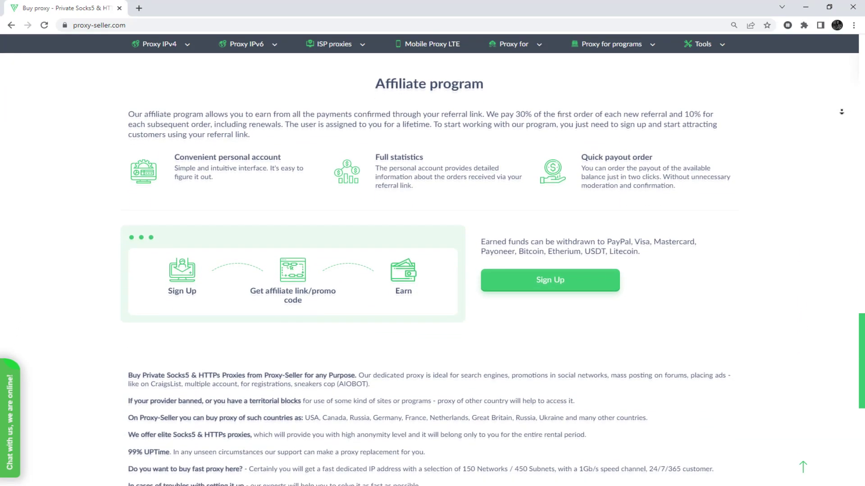